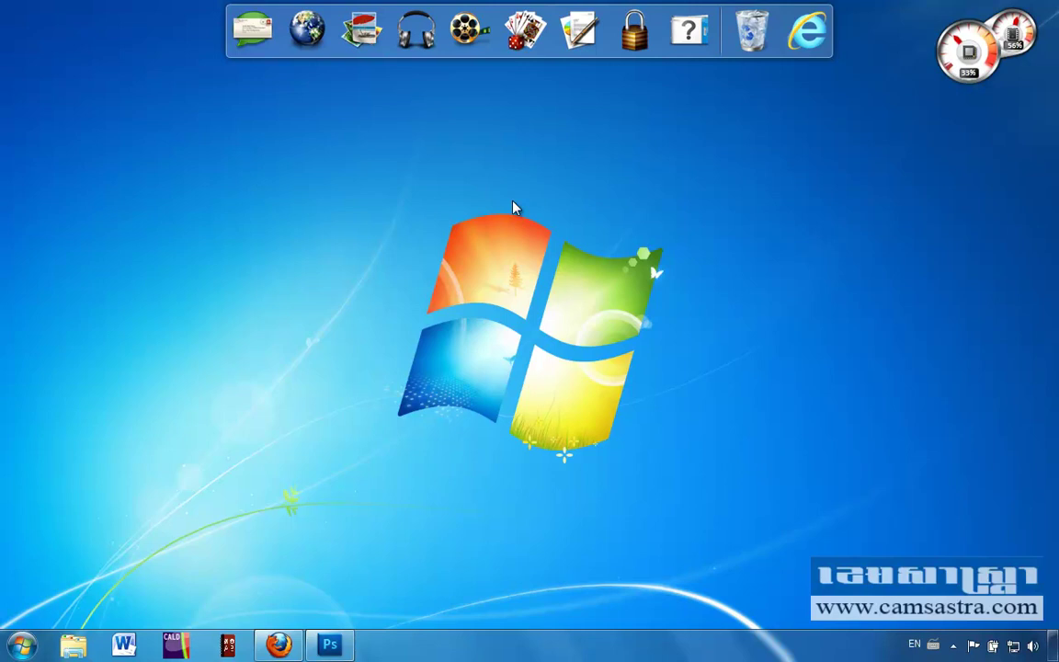
- Restore the empty Photoshop window from the taskbar
left_click(329, 648)
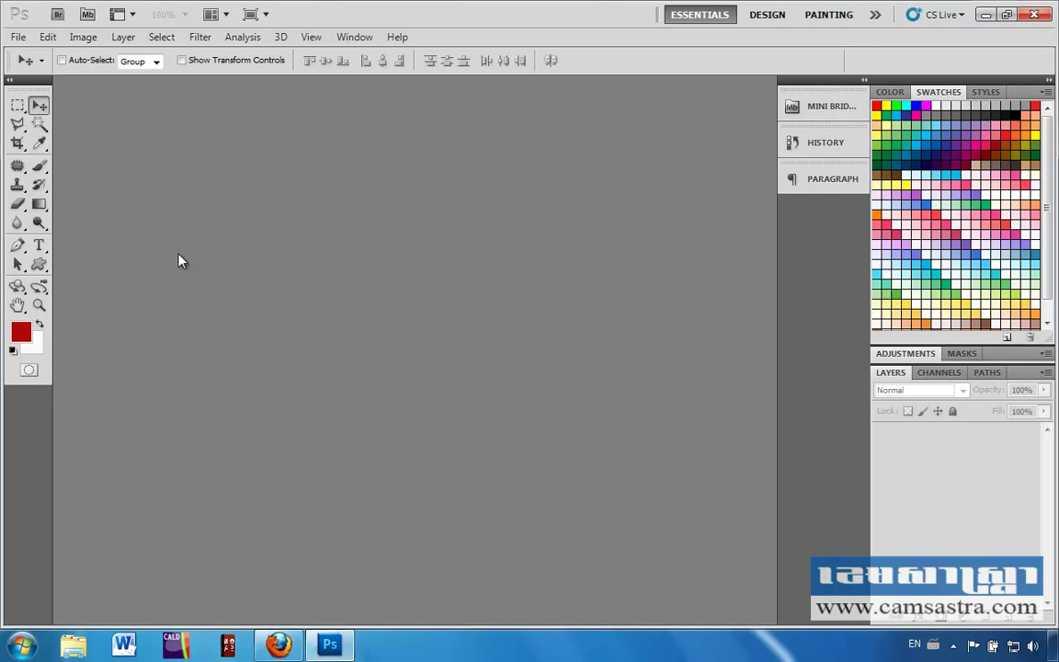
- Open ADSC00095.jpg from the Old pic folder with Ctrl+O
key("ctrl+o")
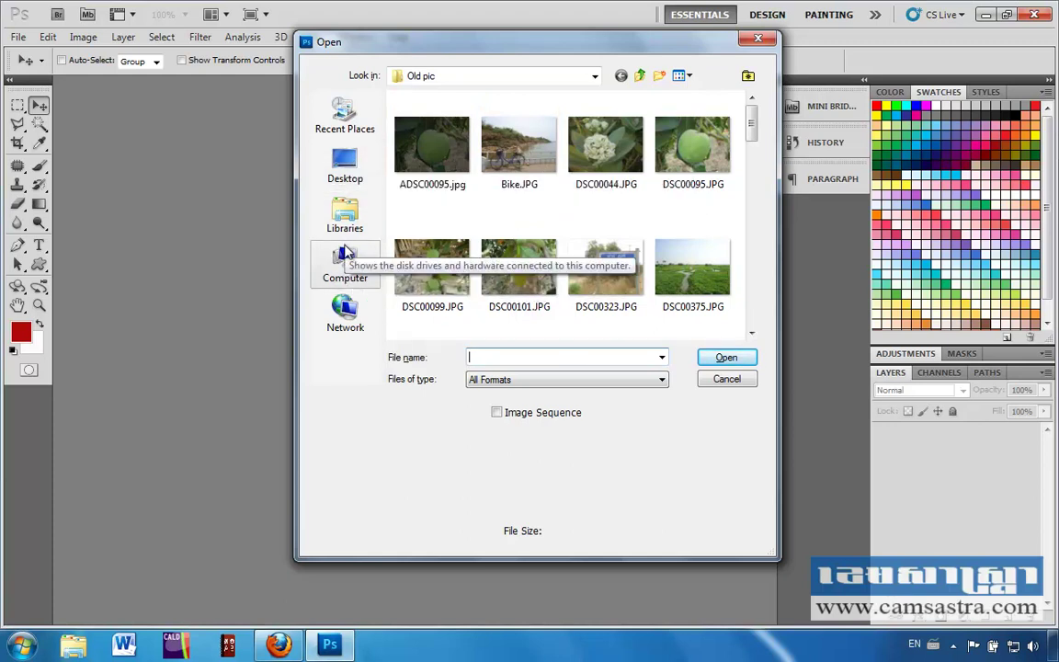
double_click(433, 149)
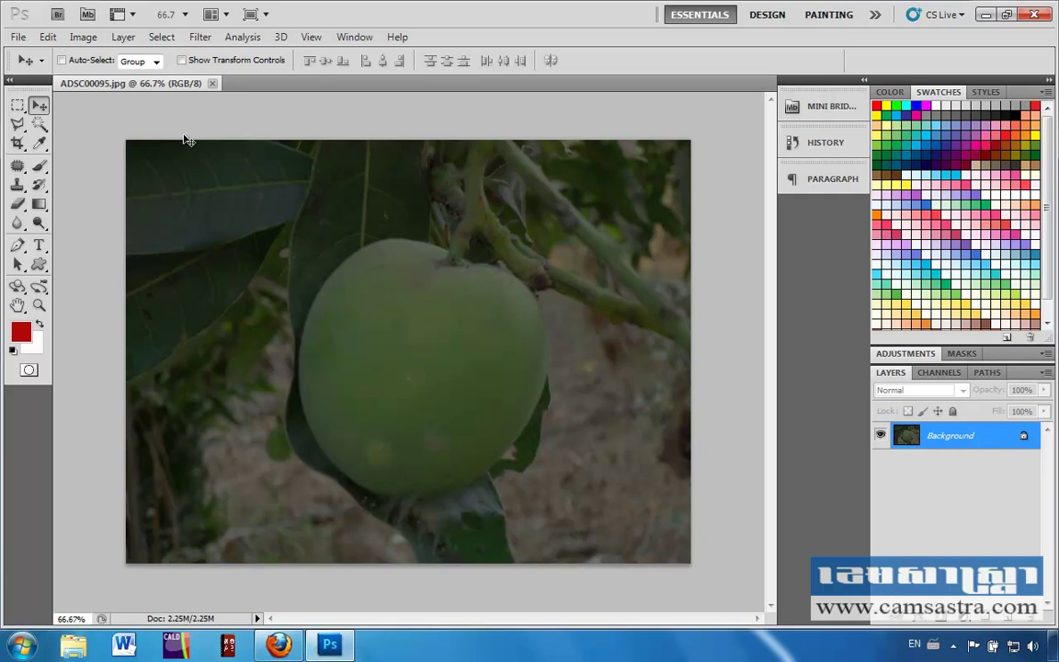
- Open Image > Adjustments > Curves for the mango photo
left_click(81, 42)
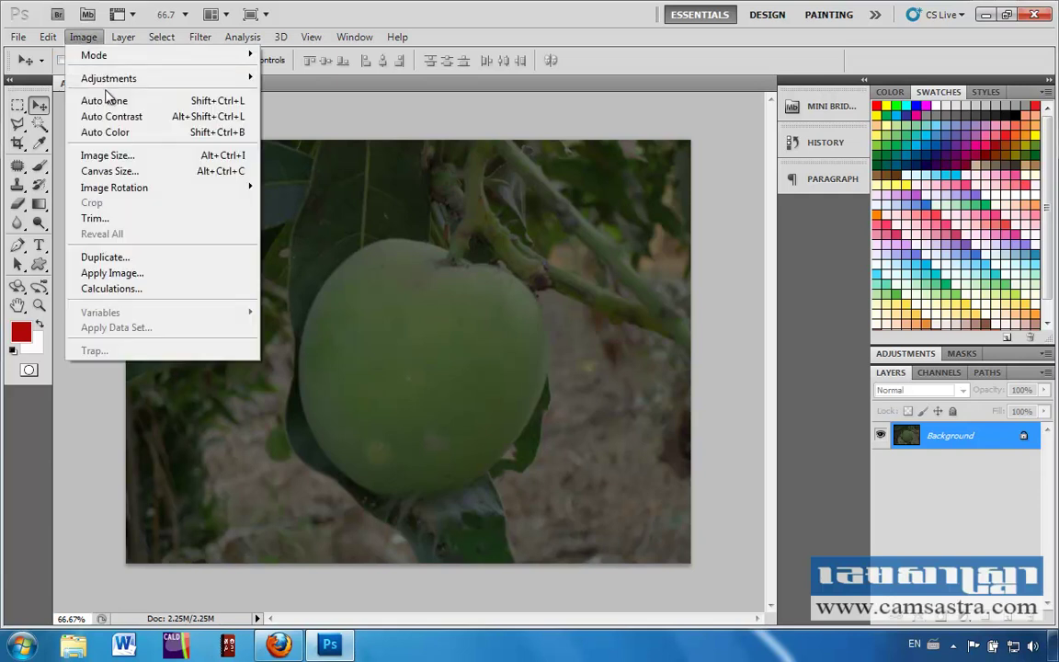
mouse_move(108, 78)
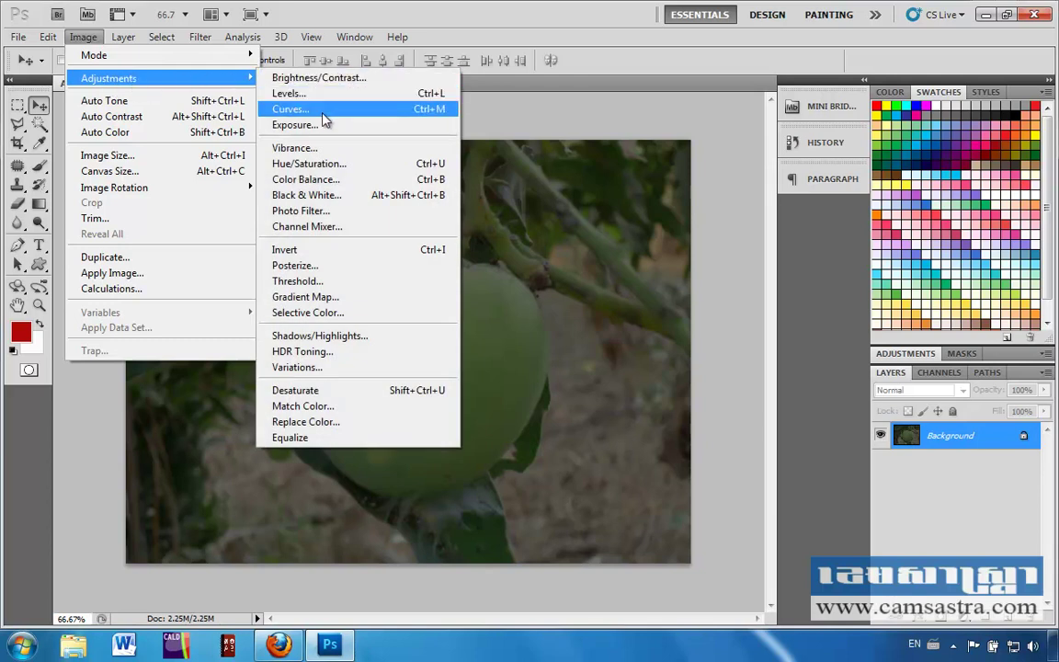
left_click(322, 112)
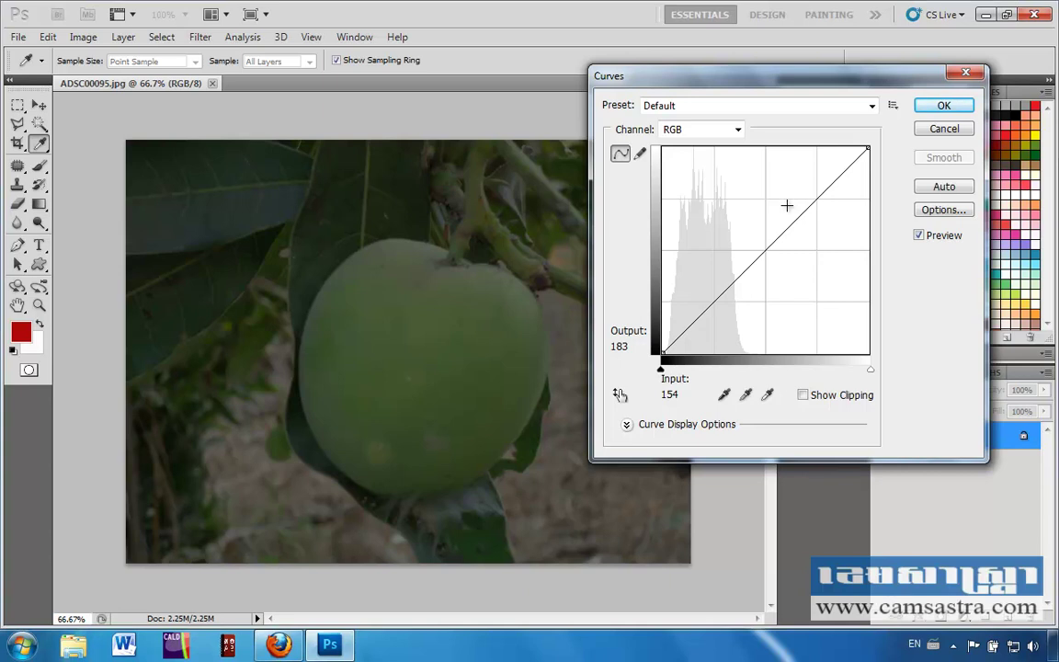
- Raise a midtone curve point to input 135, output 210 and apply the Curves adjustment
left_click(786, 205)
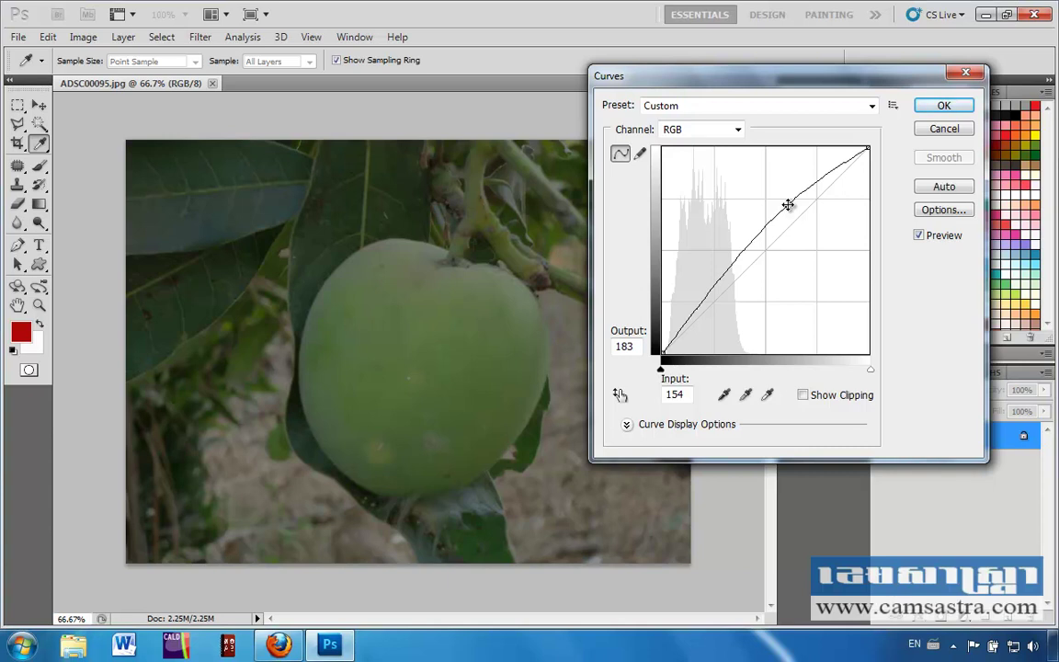
left_click_drag(787, 205, 767, 176)
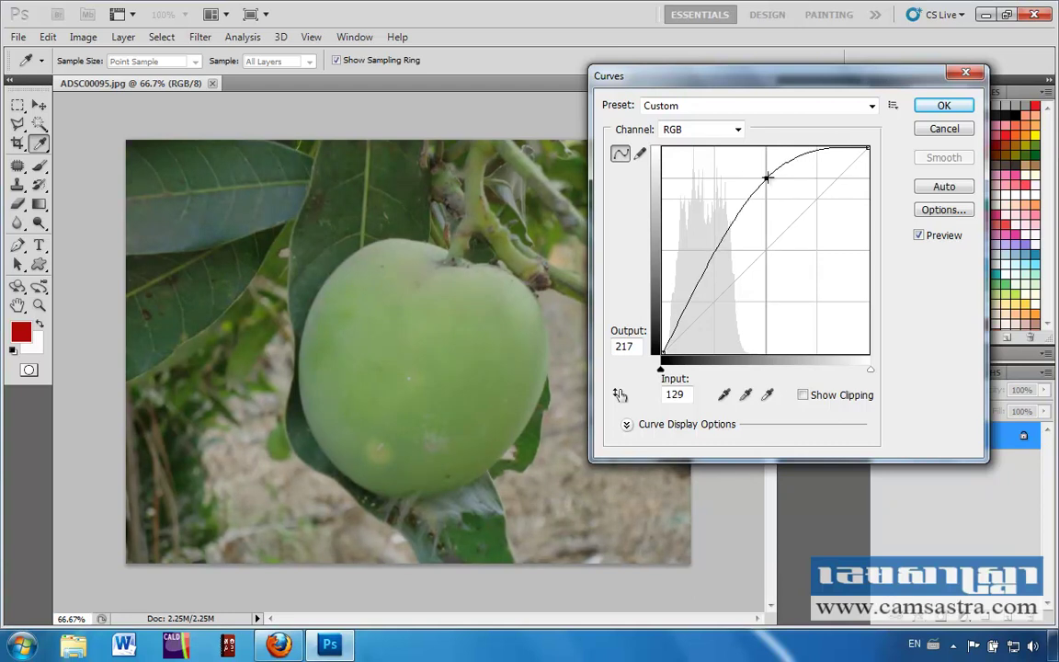
left_click_drag(767, 177, 772, 183)
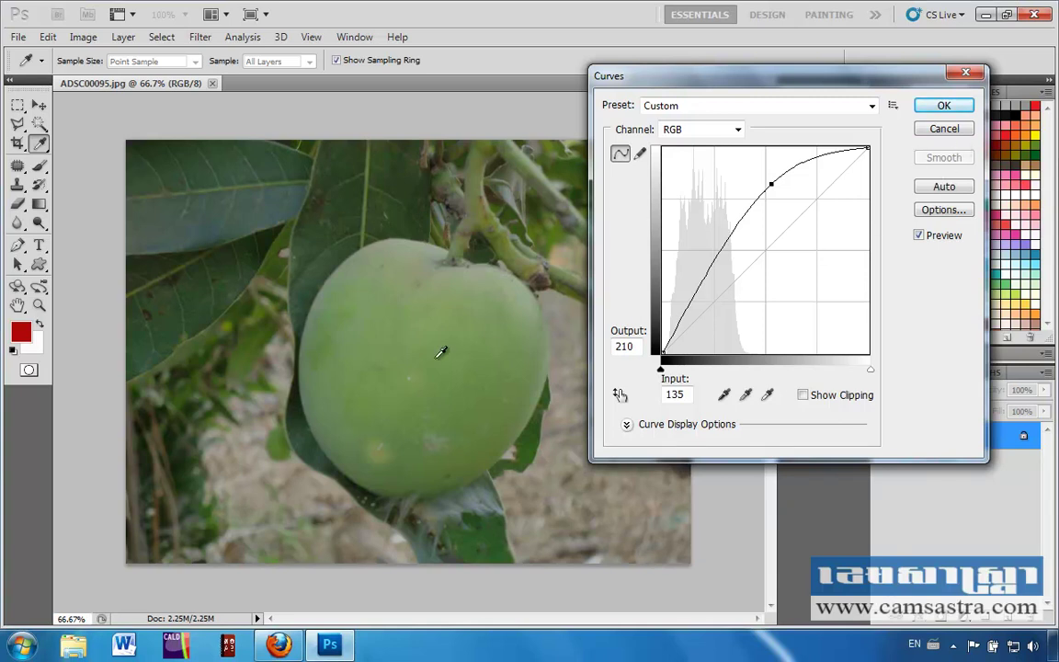
left_click(945, 106)
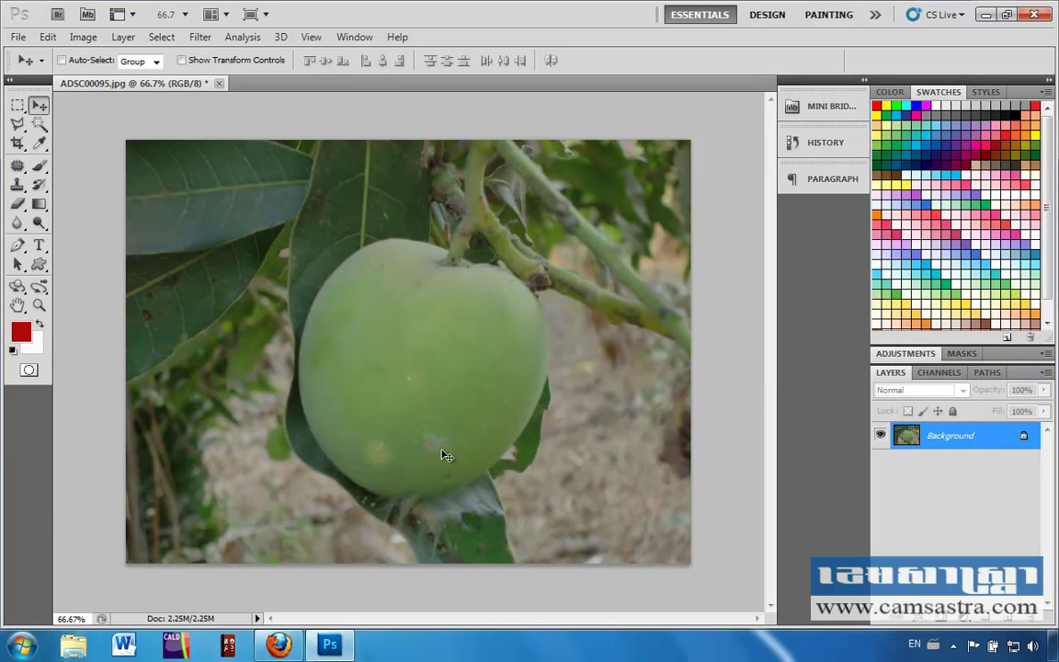
key("ctrl+z")
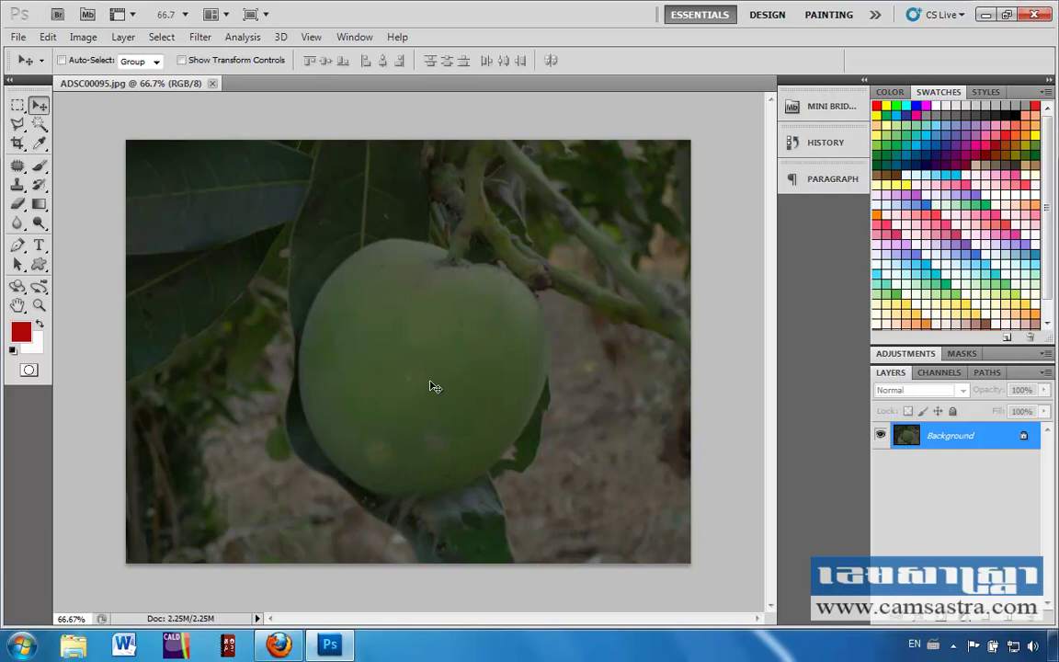
key("ctrl+shift+l")
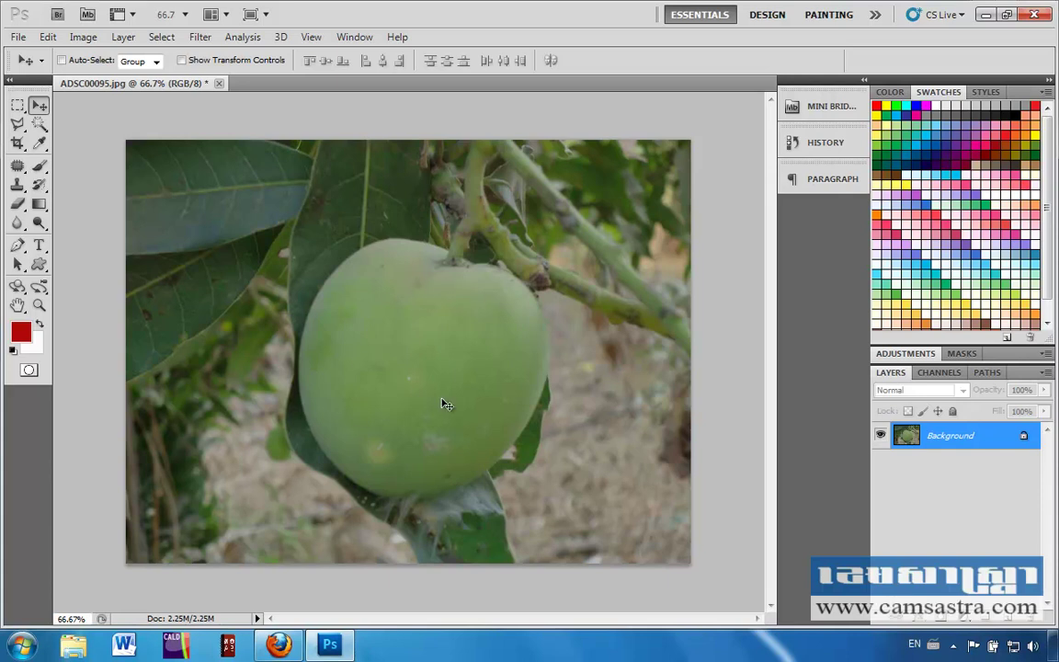
key("ctrl+z")
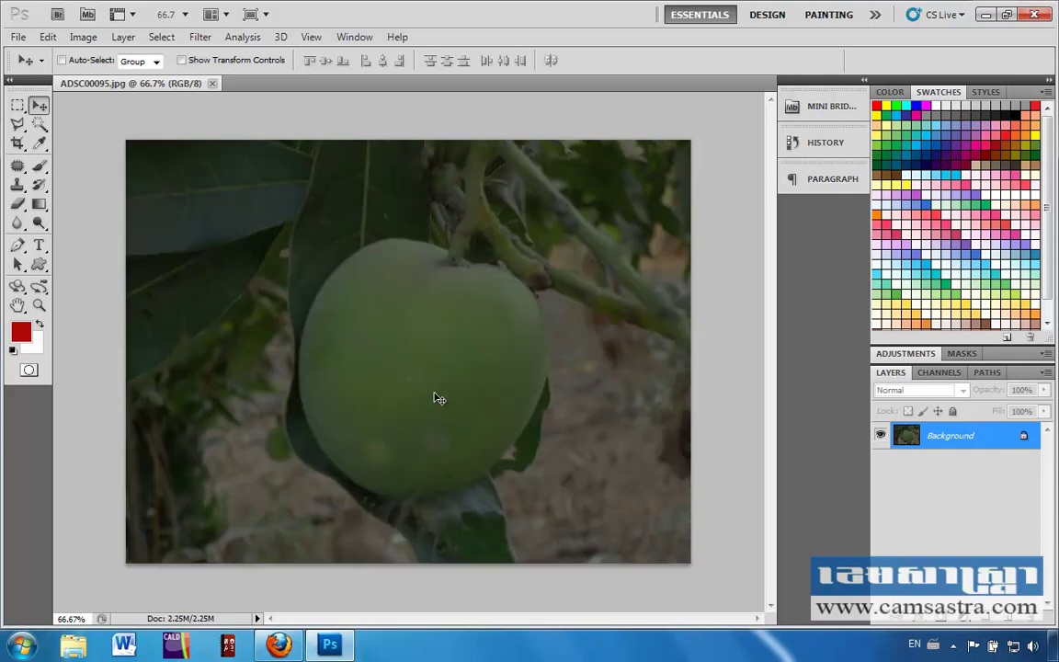
key("ctrl+z")
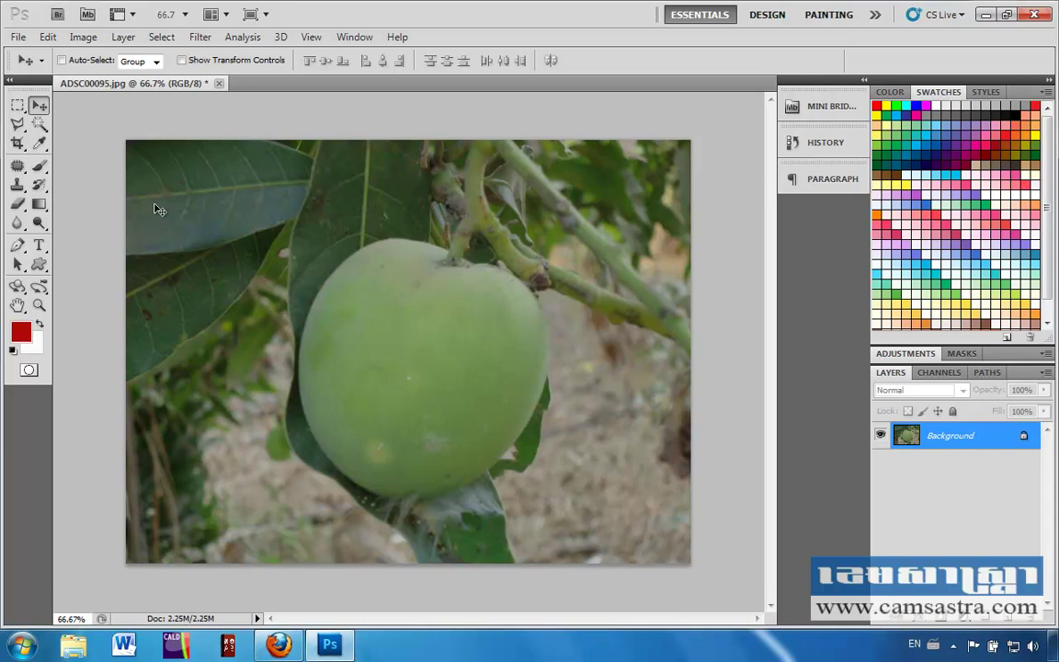
- Save As ADSC00095_aa.jpg in Old pic, reaching the JPEG Options
left_click(17, 37)
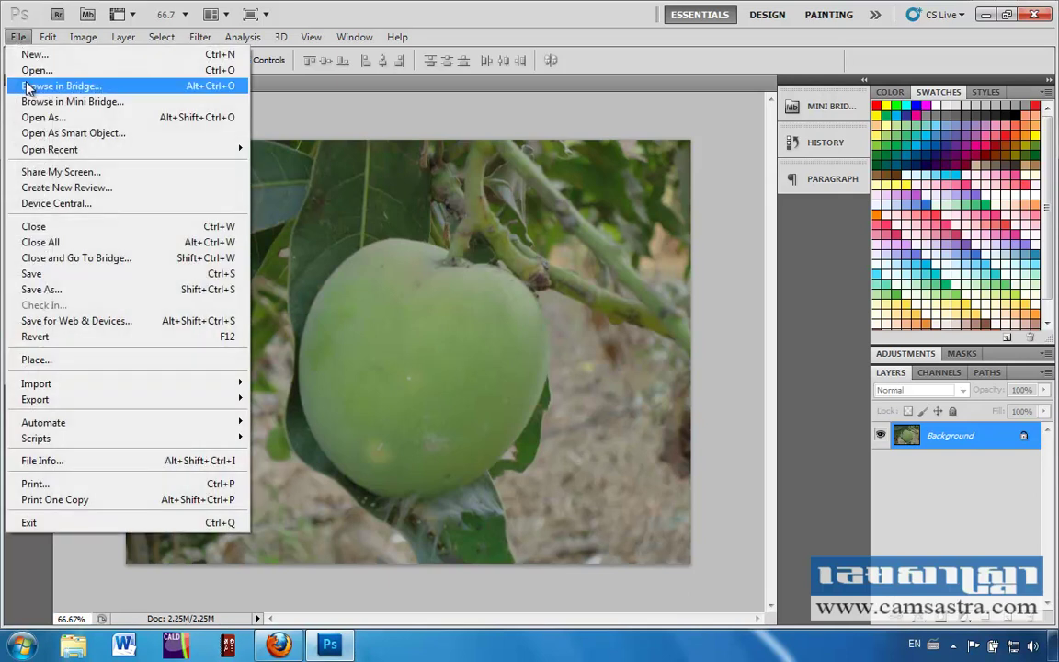
left_click(147, 297)
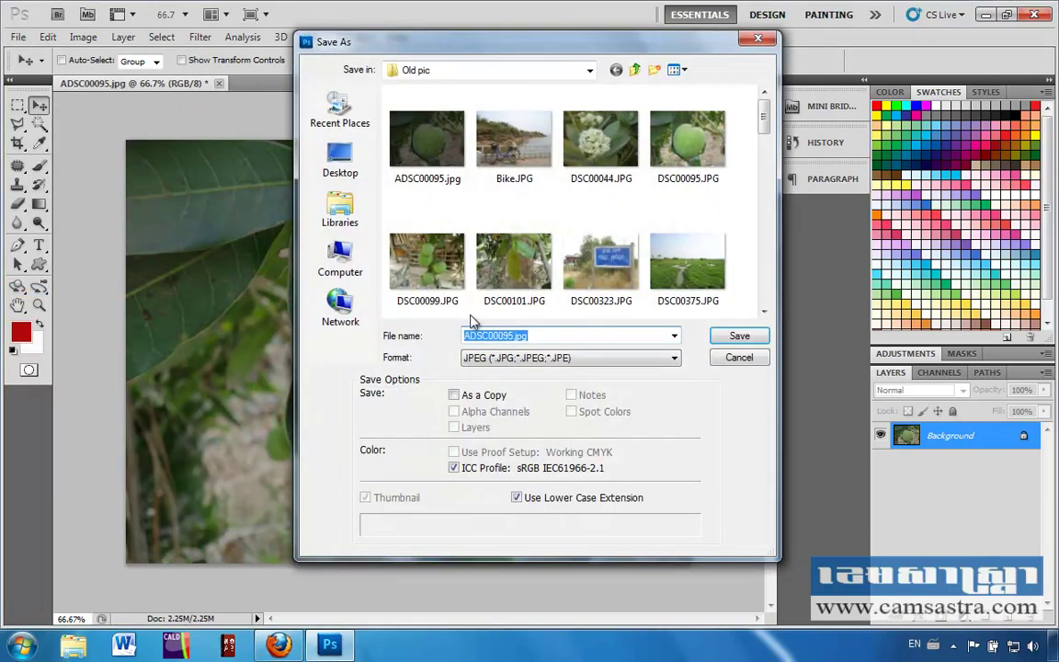
left_click(512, 336)
type("_aa")
left_click(736, 337)
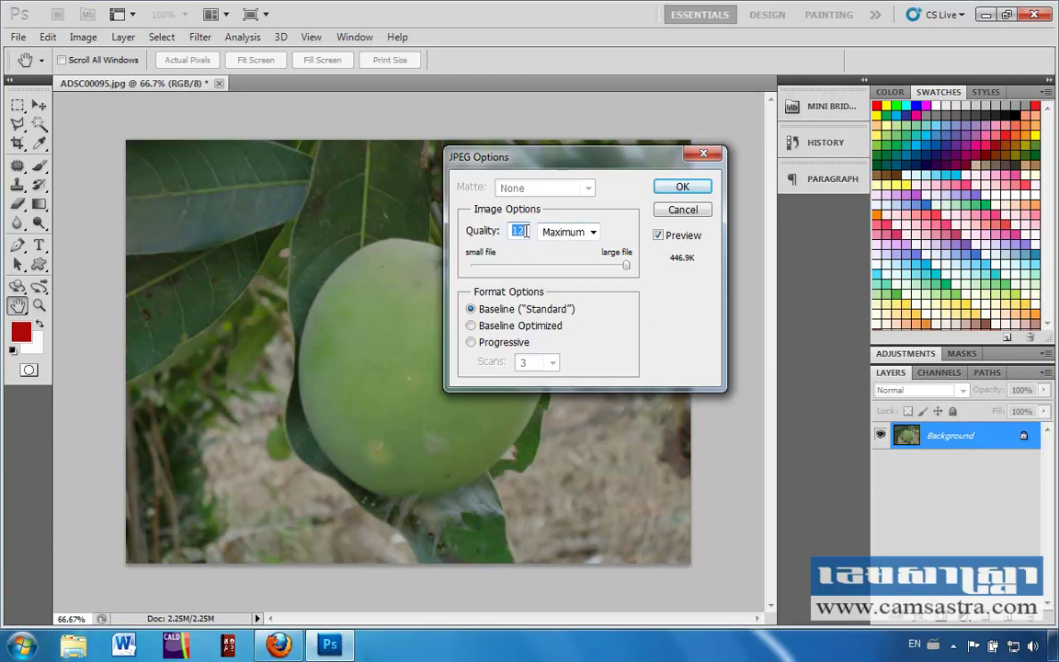
- Accept JPEG quality 12 (Maximum) to finish saving ADSC00095_aa.jpg
left_click(685, 187)
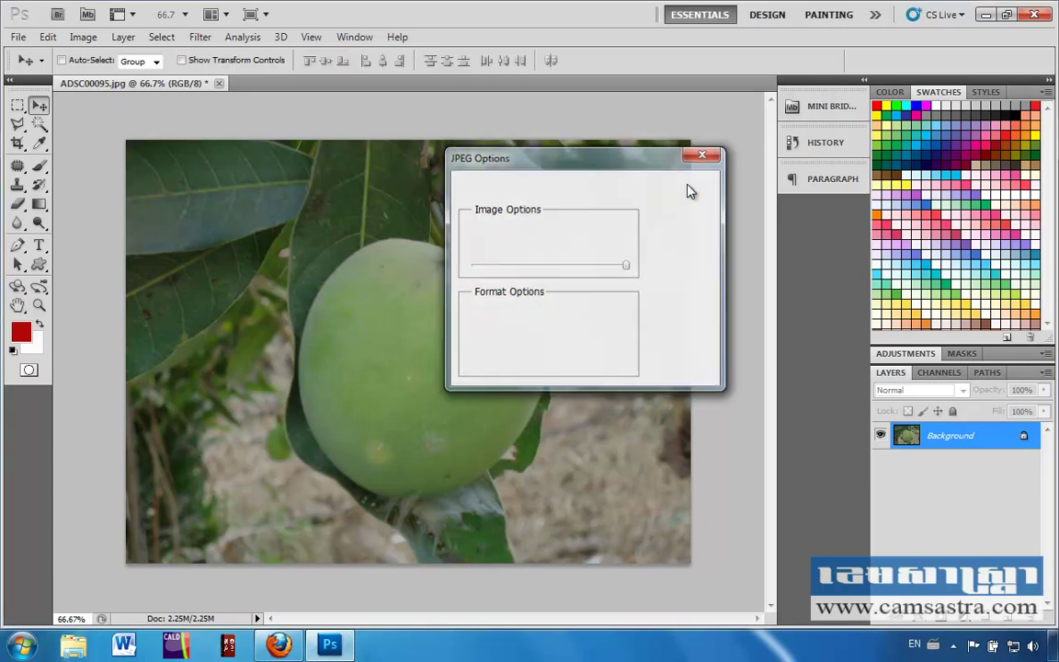